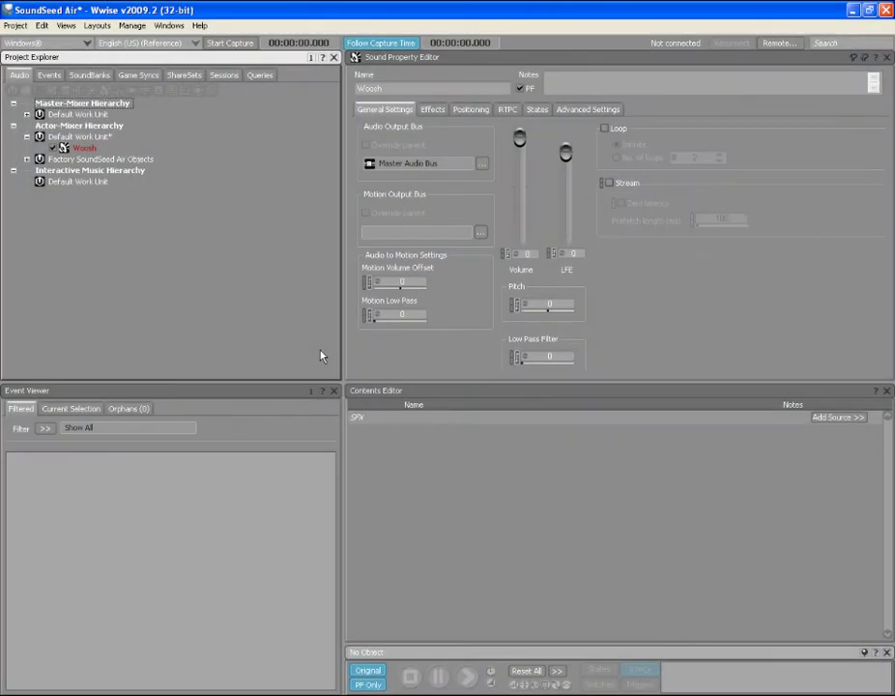
- Add a SoundSeed Air > SoundSeed Woosh source to the Woosh sound and open it in the Source Plugin Editor
left_click(835, 418)
mouse_move(826, 455)
left_click(739, 467)
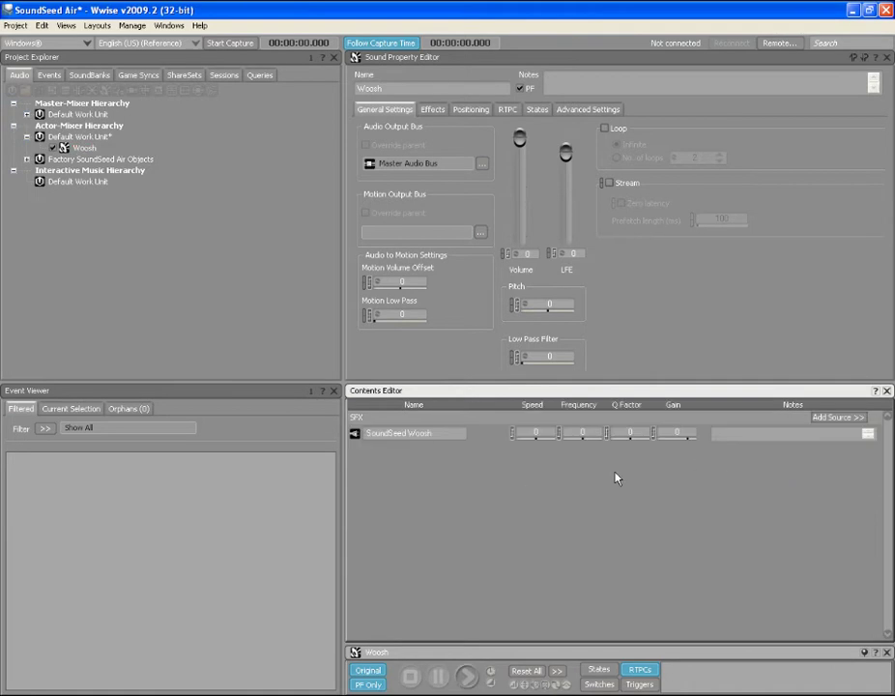
double_click(354, 434)
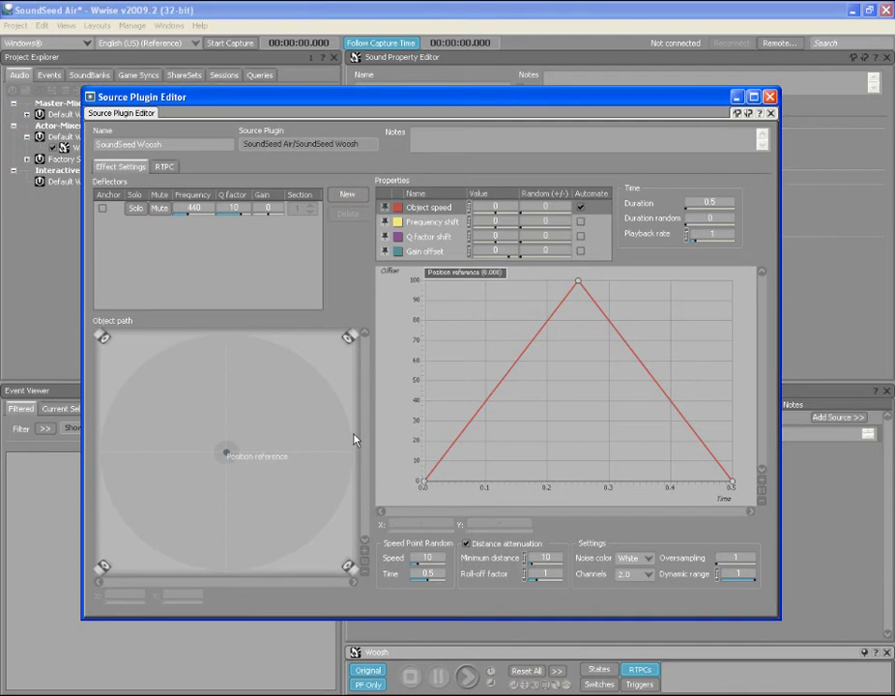
left_click(352, 198)
left_click(352, 198)
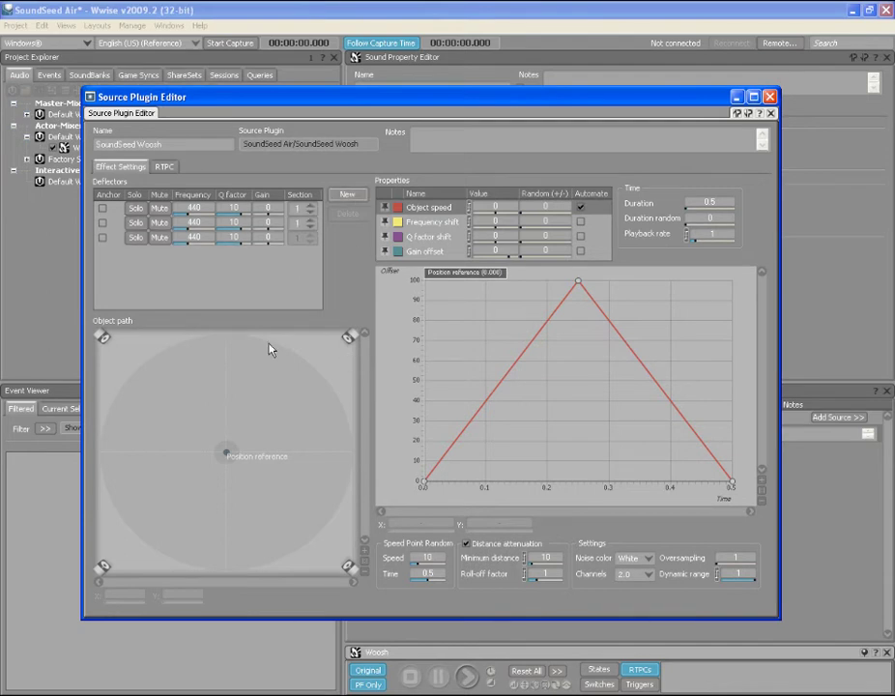
left_click_drag(228, 457, 173, 454)
left_click(192, 432)
left_click(223, 424)
left_click(256, 432)
left_click(274, 453)
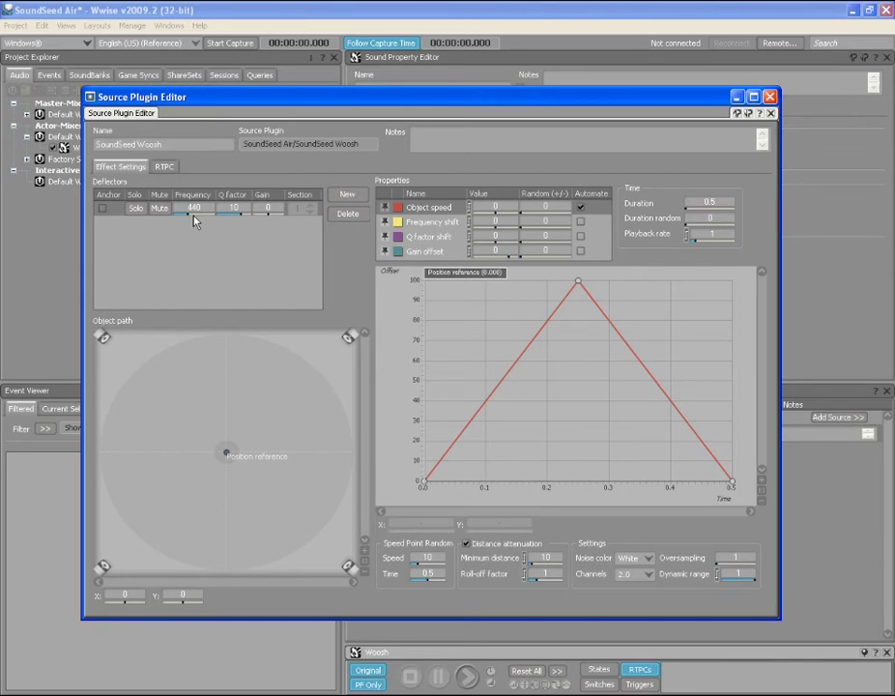
- Try a higher deflector frequency, undo back to 440, then lower the Q factor from 10 to 0.7
left_click_drag(194, 221, 190, 219)
key("ctrl+z")
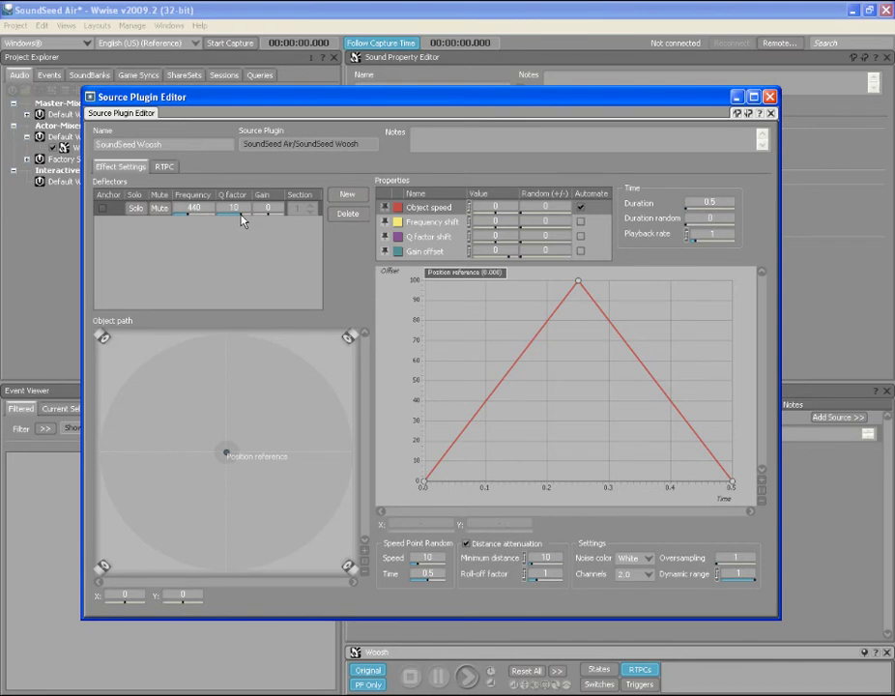
left_click_drag(241, 221, 225, 223)
- Create a new row in the Woosh source's Deflectors list
left_click(350, 196)
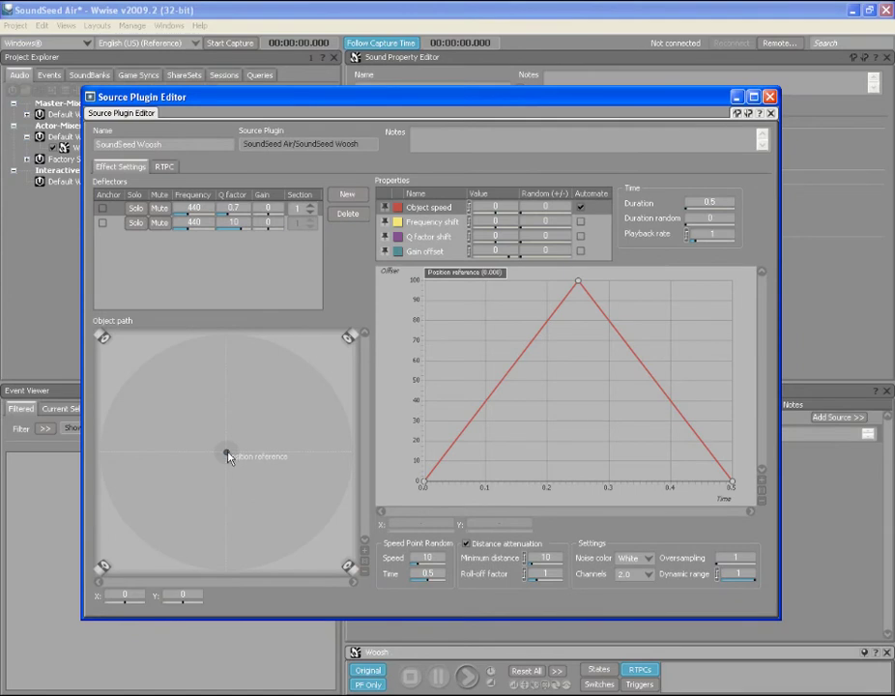
- Move the object path's start left of centre and add five points arching over to the right
left_click_drag(229, 456, 198, 444)
left_click_drag(195, 441, 175, 451)
left_click(186, 432)
left_click(216, 420)
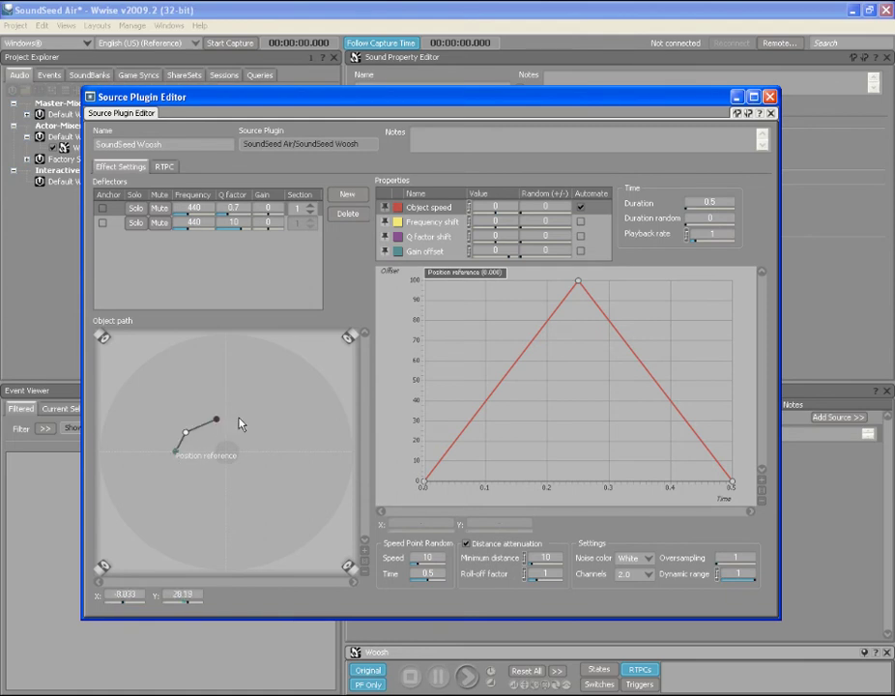
left_click(239, 419)
left_click(261, 430)
left_click(273, 452)
left_click(544, 236)
type("3")
key("Escape")
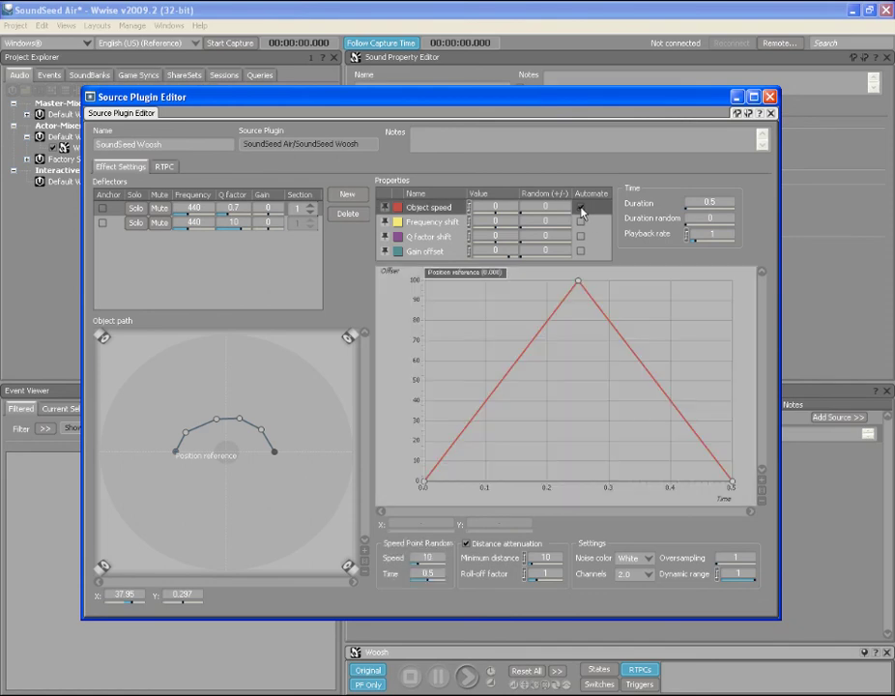
- Add two Object speed curve points and drag them to 80 at 0.1 and 80 at 0.4
left_click(550, 325)
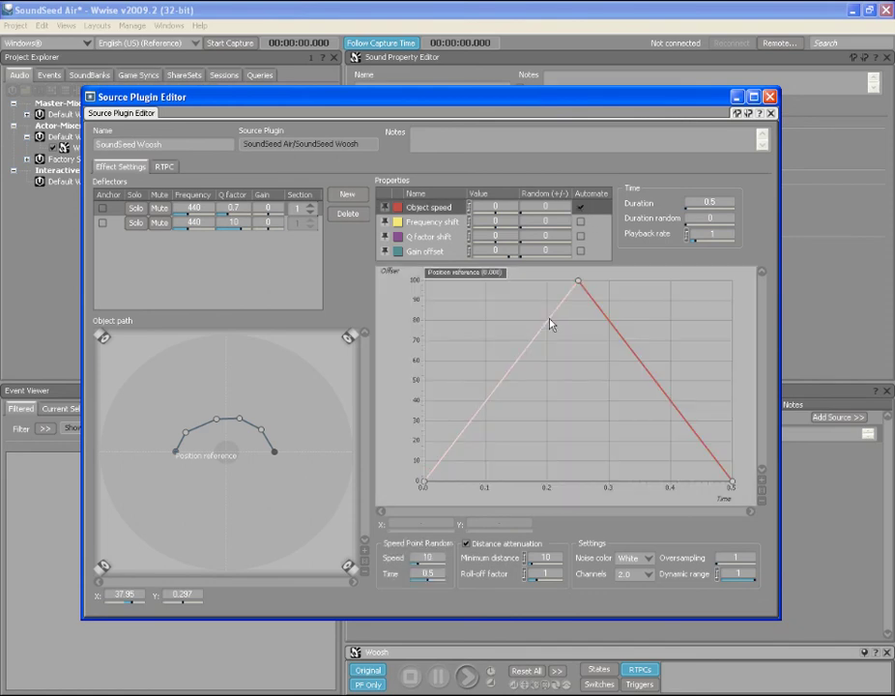
double_click(521, 360)
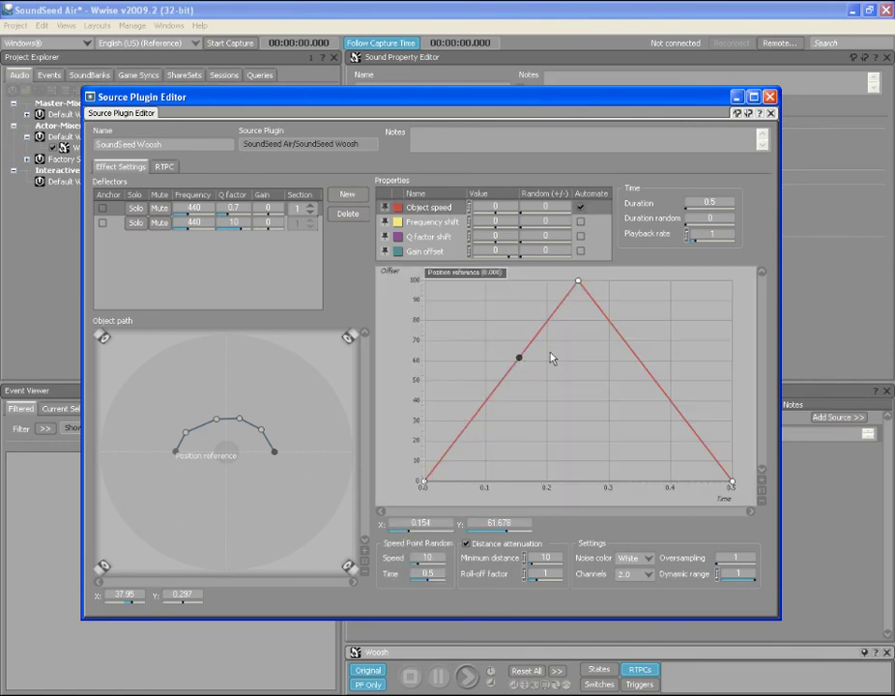
double_click(637, 359)
left_click_drag(637, 360, 670, 321)
left_click_drag(522, 363, 488, 328)
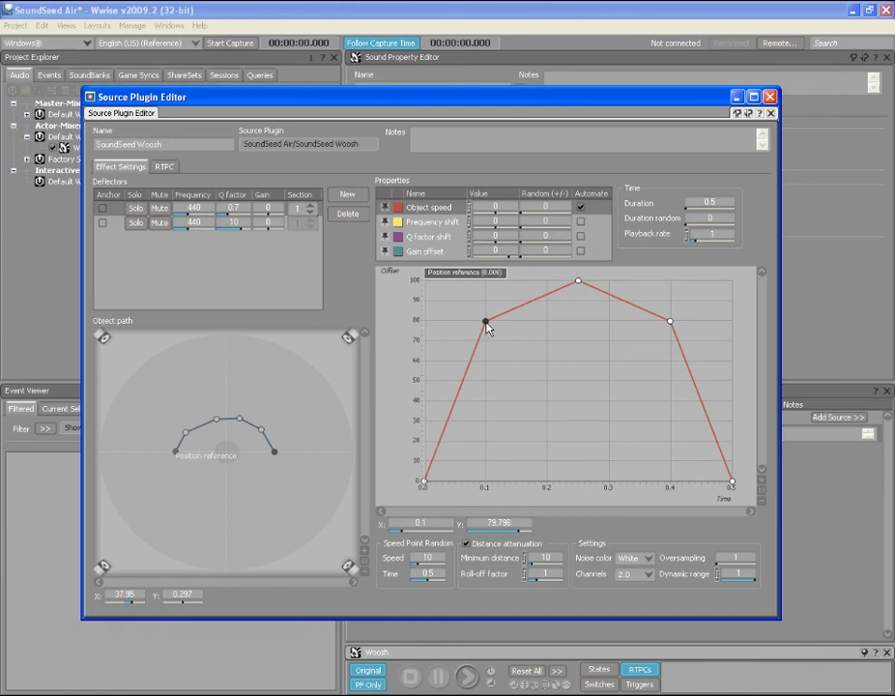
left_click(488, 329)
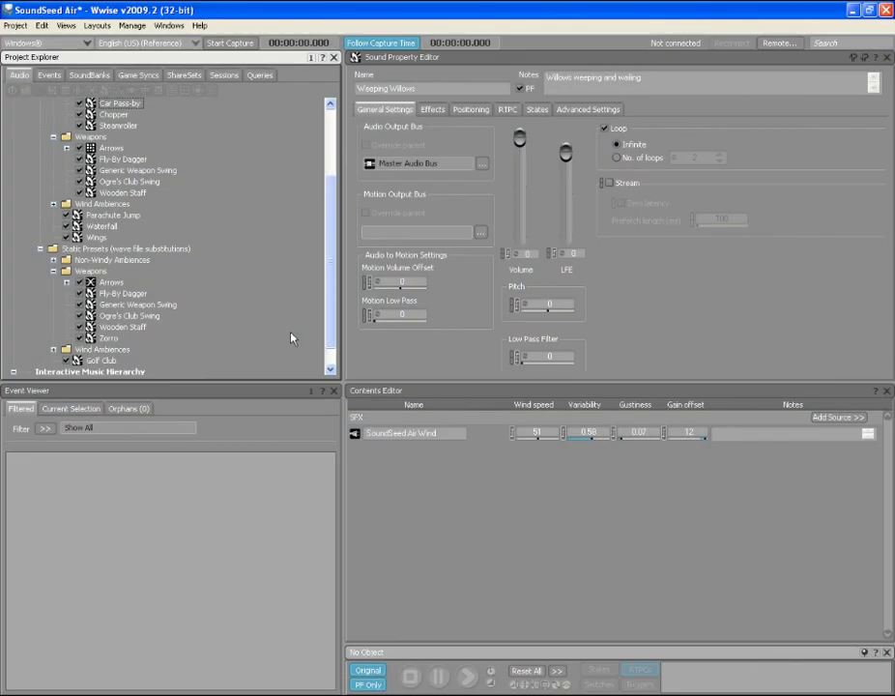
- Play the Car Pass-by and Arrows factory presets, then select Generic Weapon Swing
left_click(130, 105)
key("space")
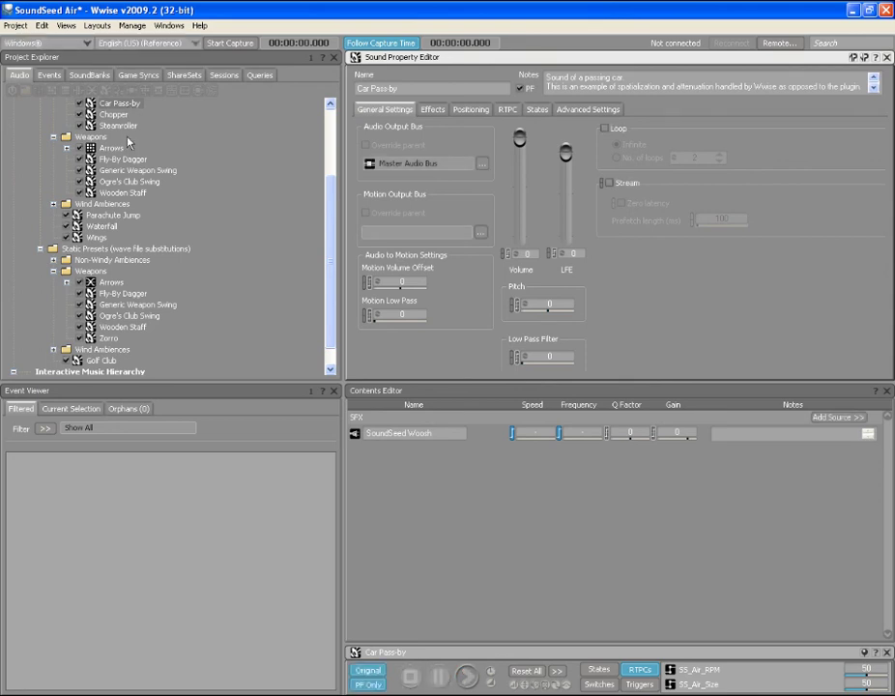
left_click(113, 149)
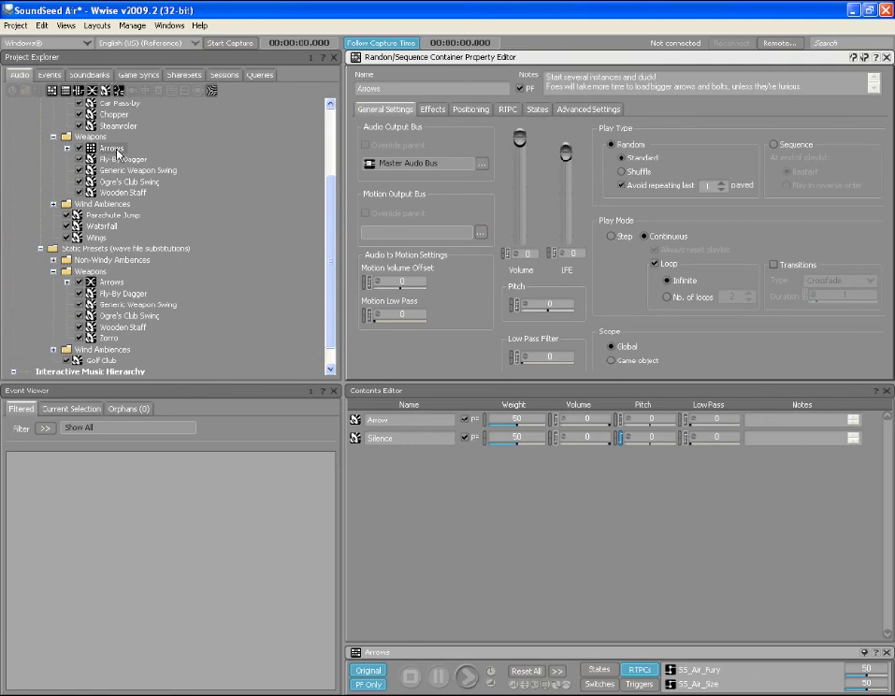
key("space")
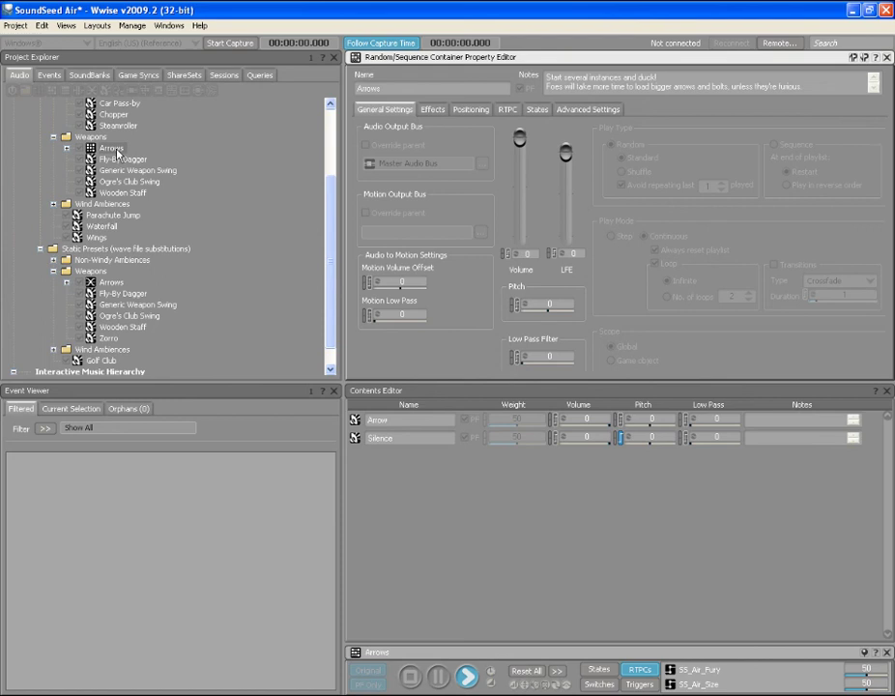
key("space")
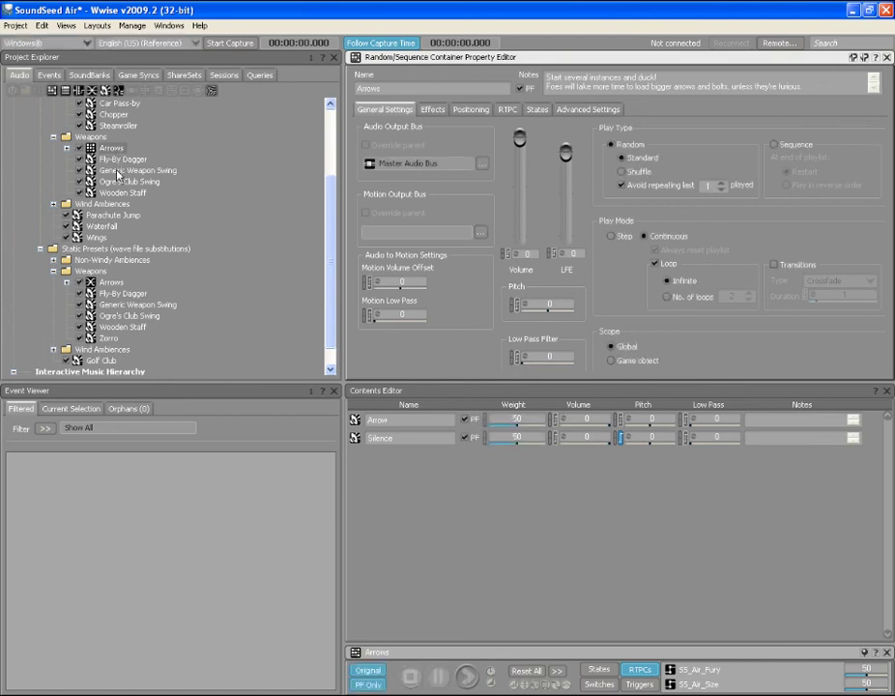
left_click(117, 171)
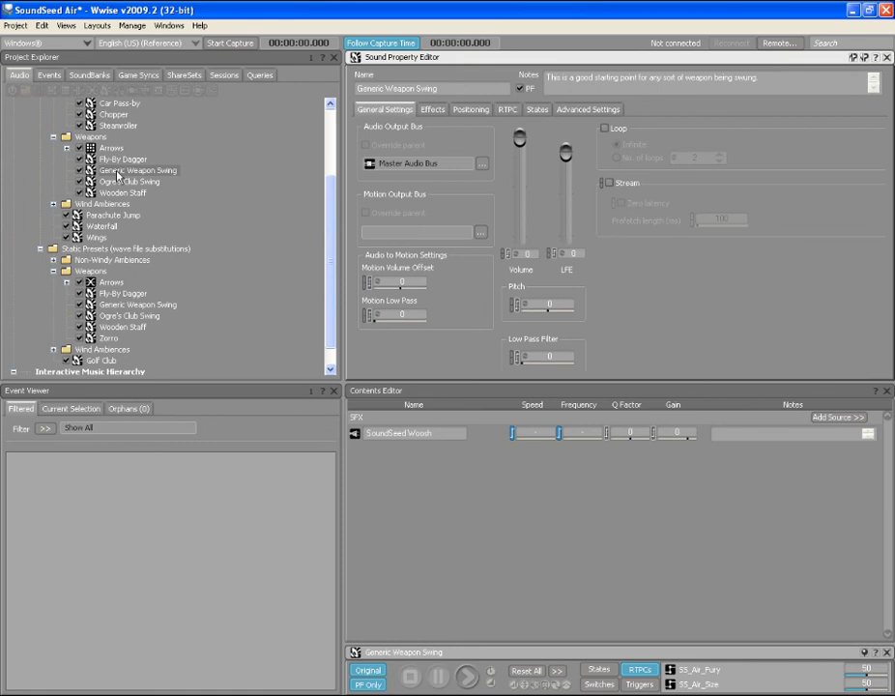
- Play the Wings and Golf Club presets and select the Fly-By Dagger preset
left_click(98, 238)
key("space")
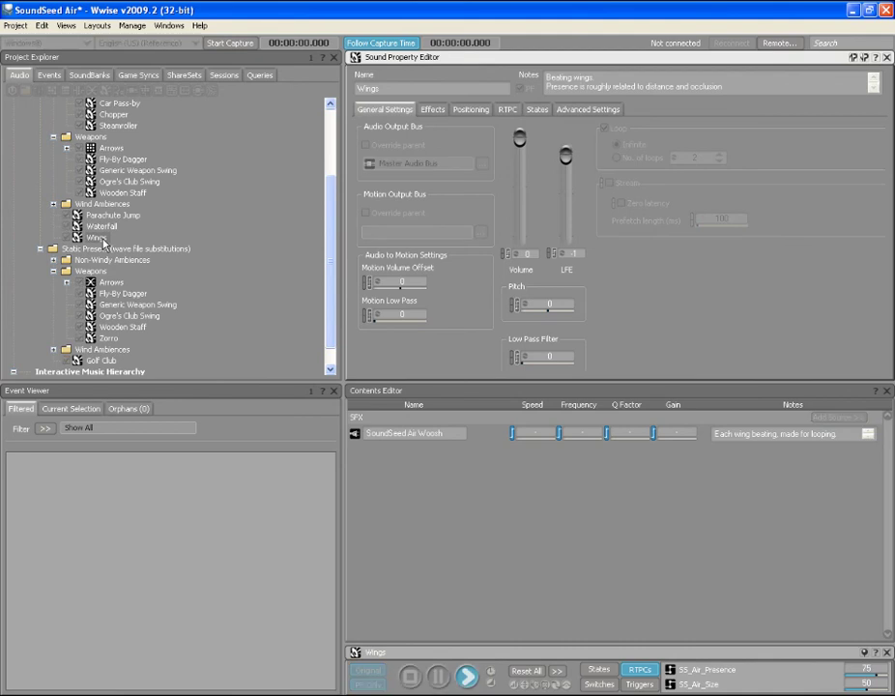
key("space")
left_click(107, 362)
key("space")
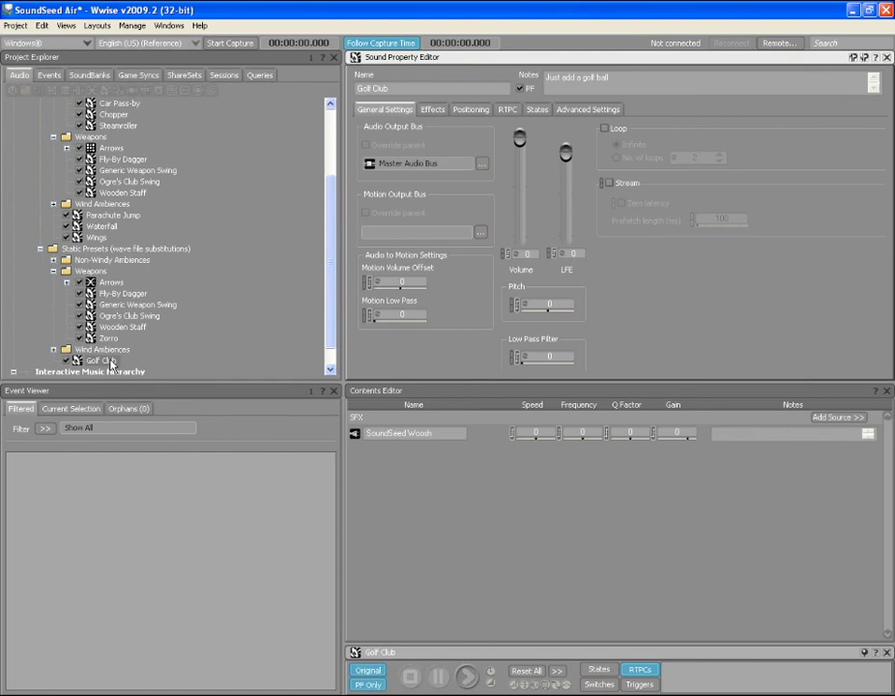
key("space")
key("space")
left_click(115, 297)
key("space")
key("space")
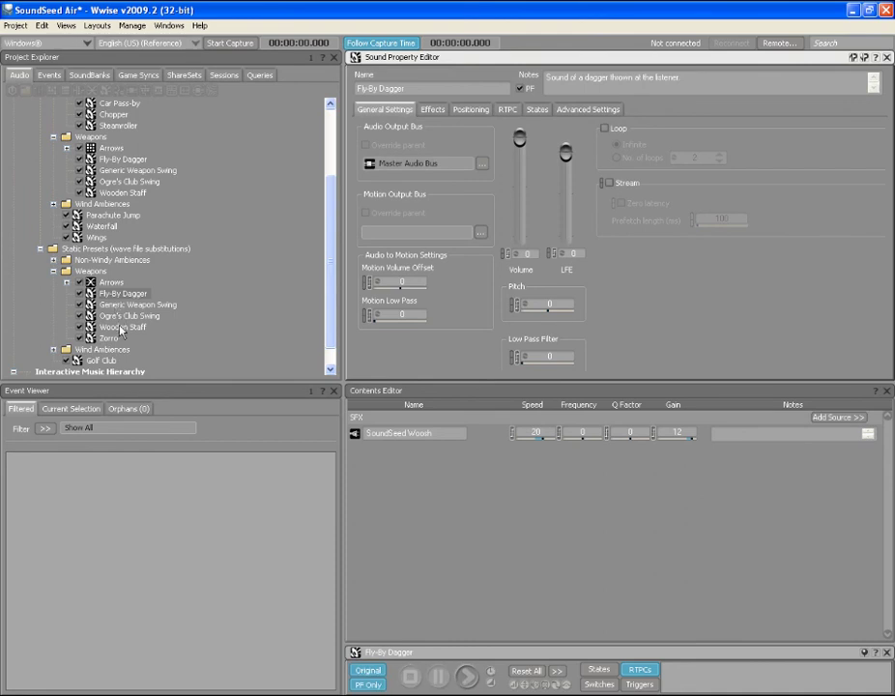
- Select and play the Wooden Staff preset
left_click(121, 329)
key("space")
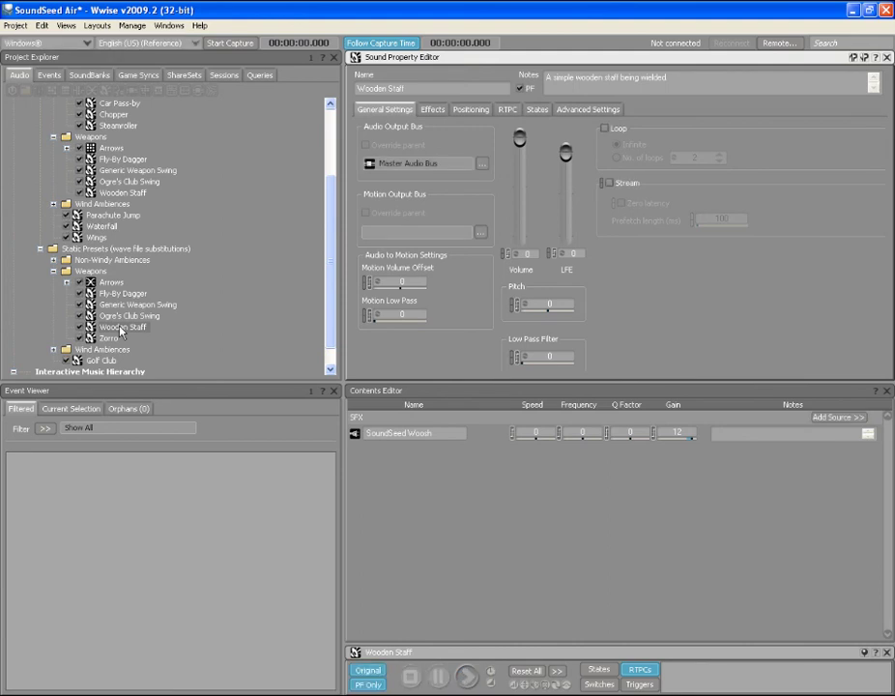
key("space")
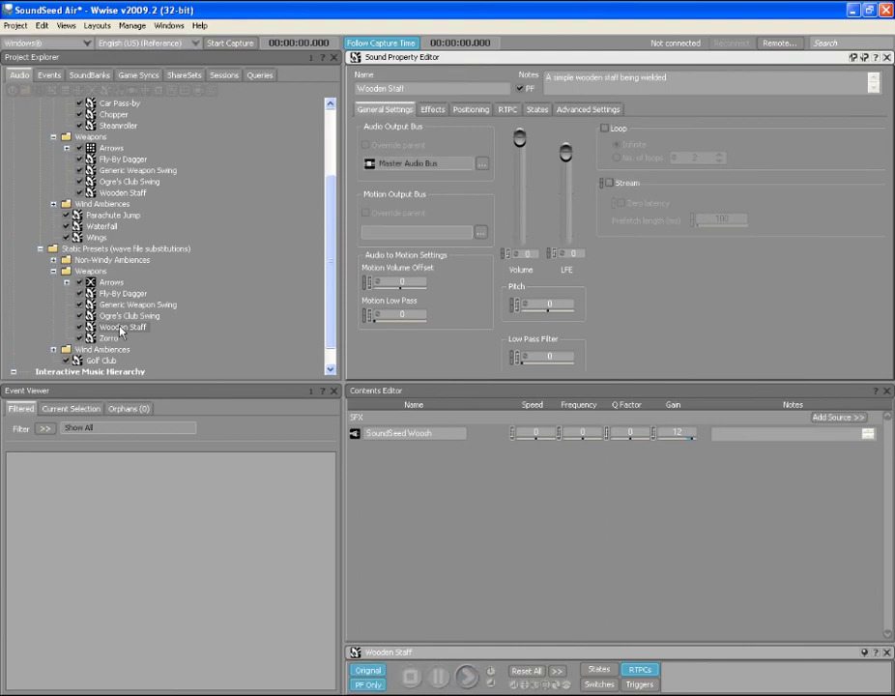